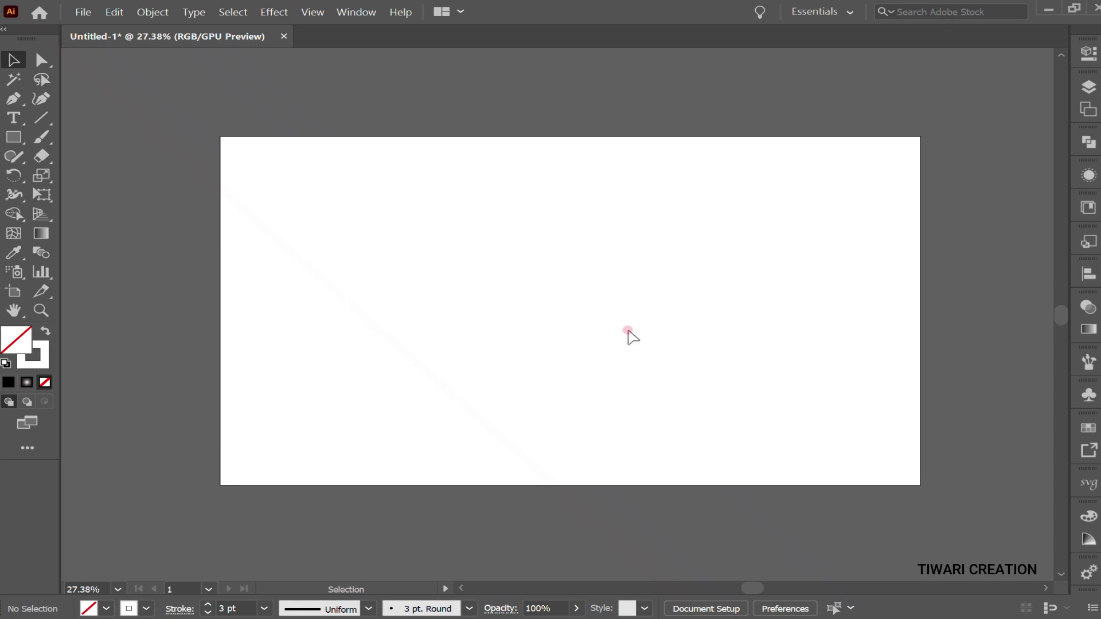
- Draw a small circle in the upper middle of the artboard
key("l")
left_click_drag(541, 244, 580, 278)
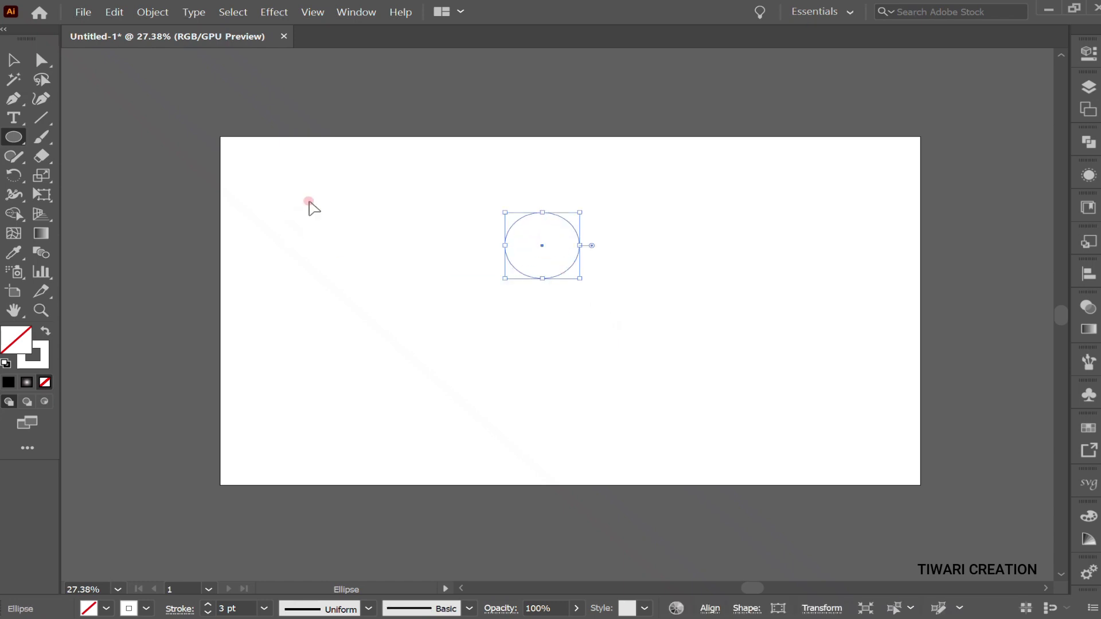
key("v")
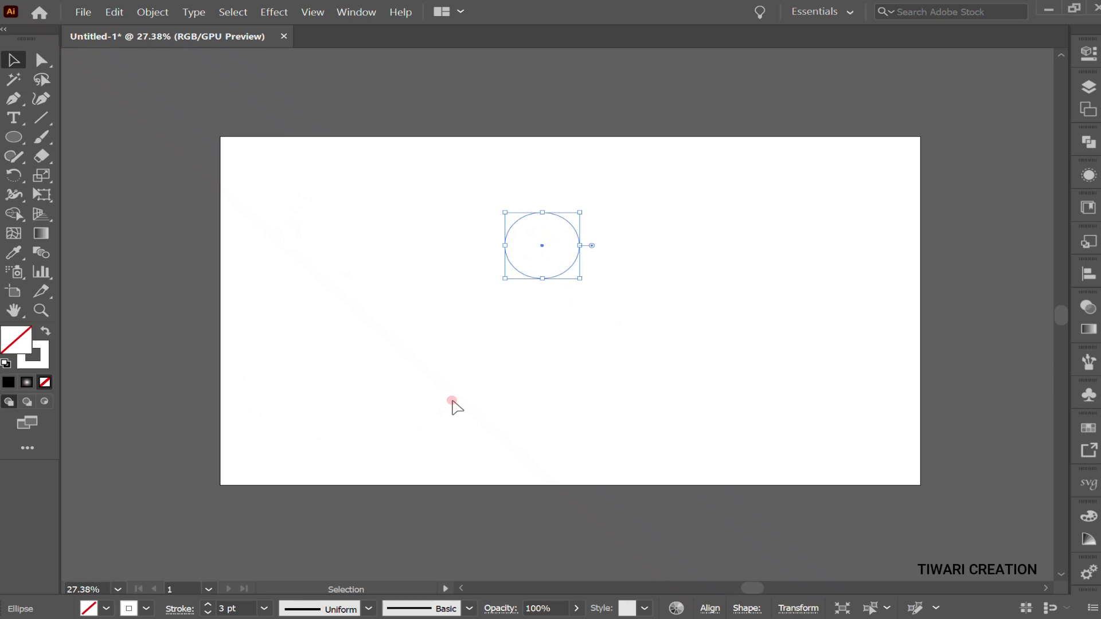
- Give the circle a white 3 pt stroke and reselect it for rotation
left_click(148, 609)
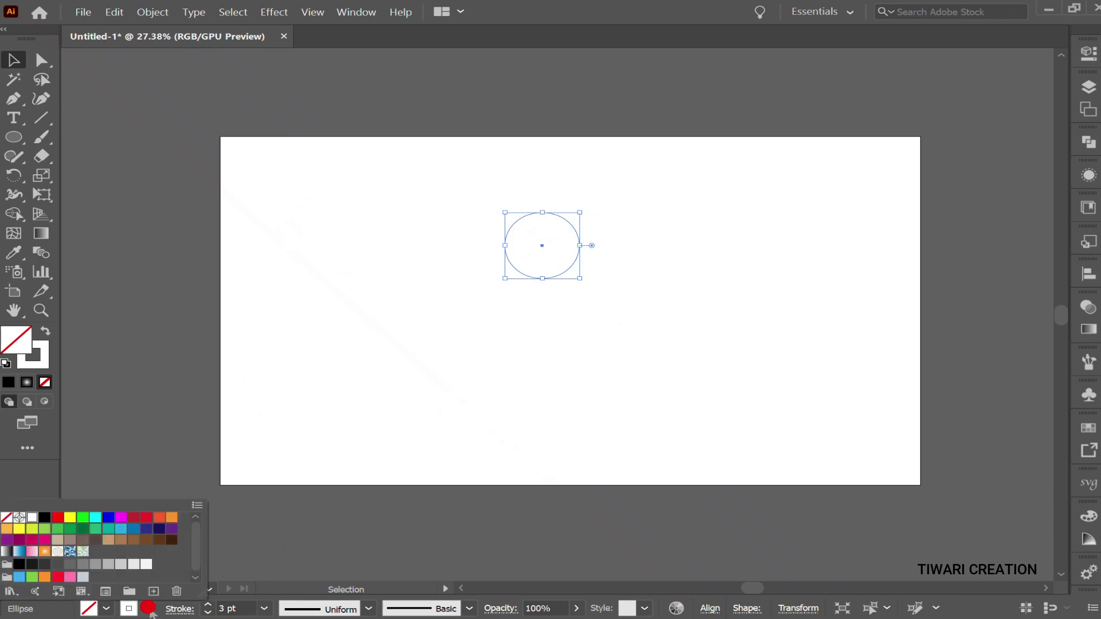
left_click(195, 483)
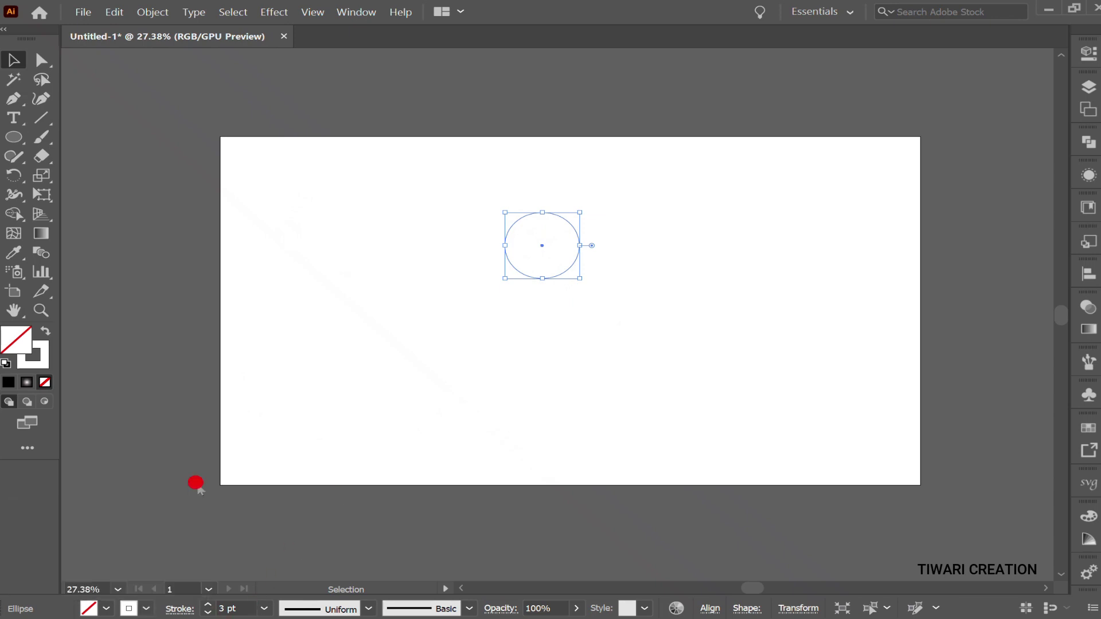
left_click(196, 483)
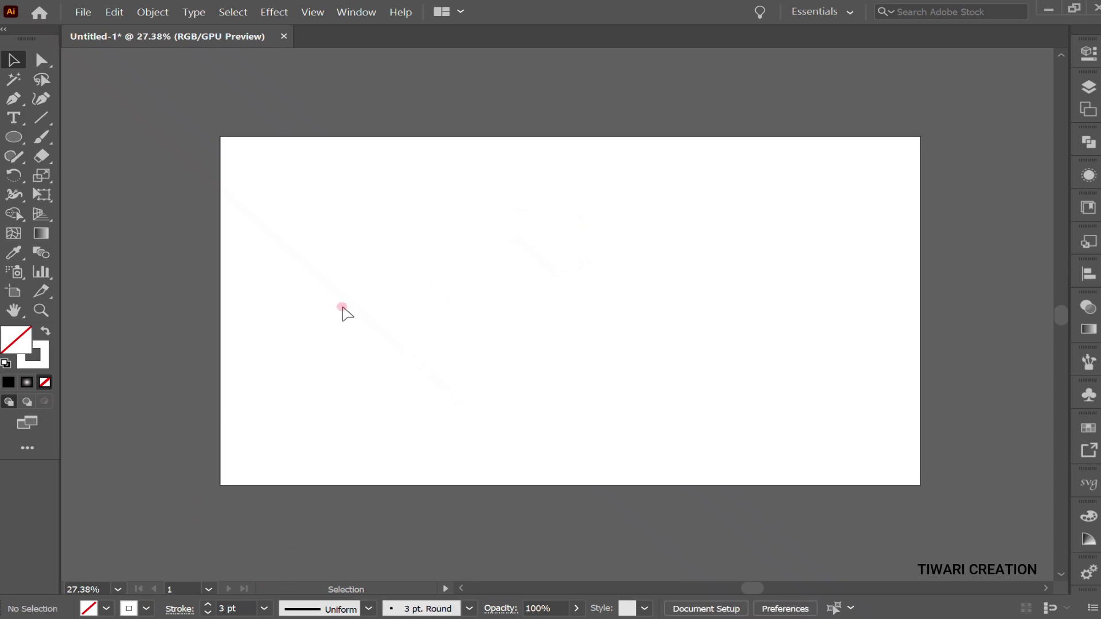
left_click_drag(374, 188, 781, 336)
key("r")
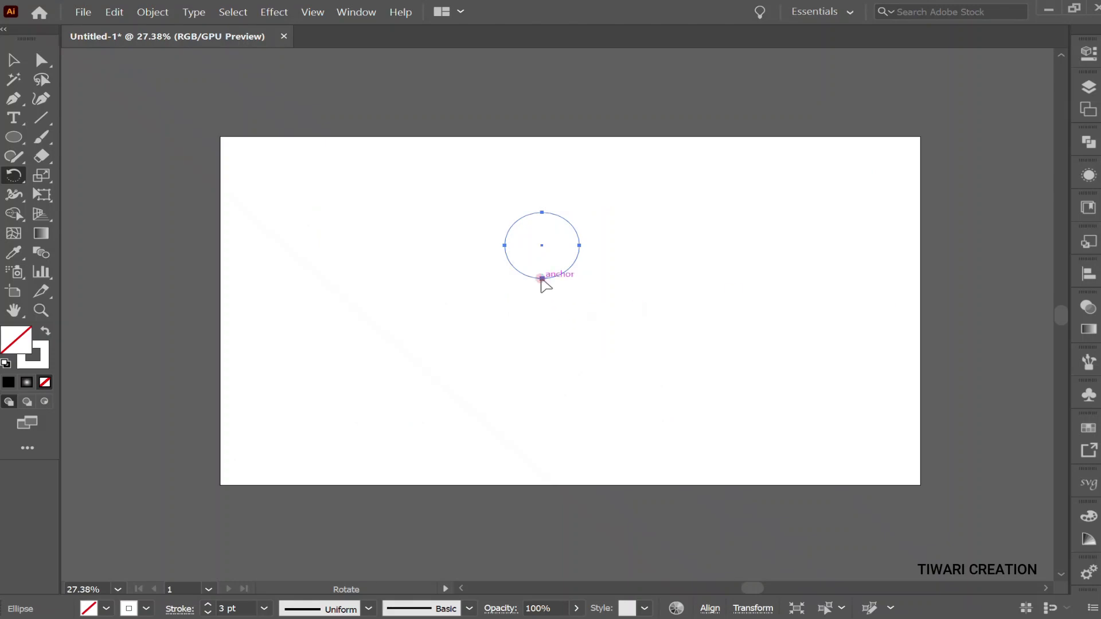
- Copy the circle rotated 4° around its bottom anchor point
left_click(542, 279)
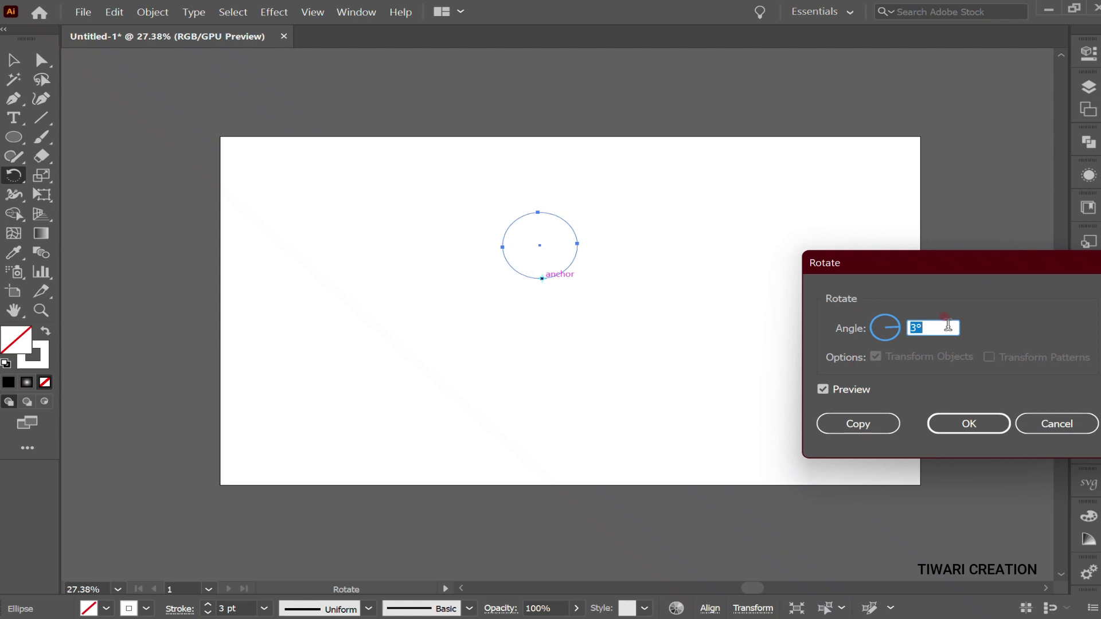
key("Up")
left_click(837, 424)
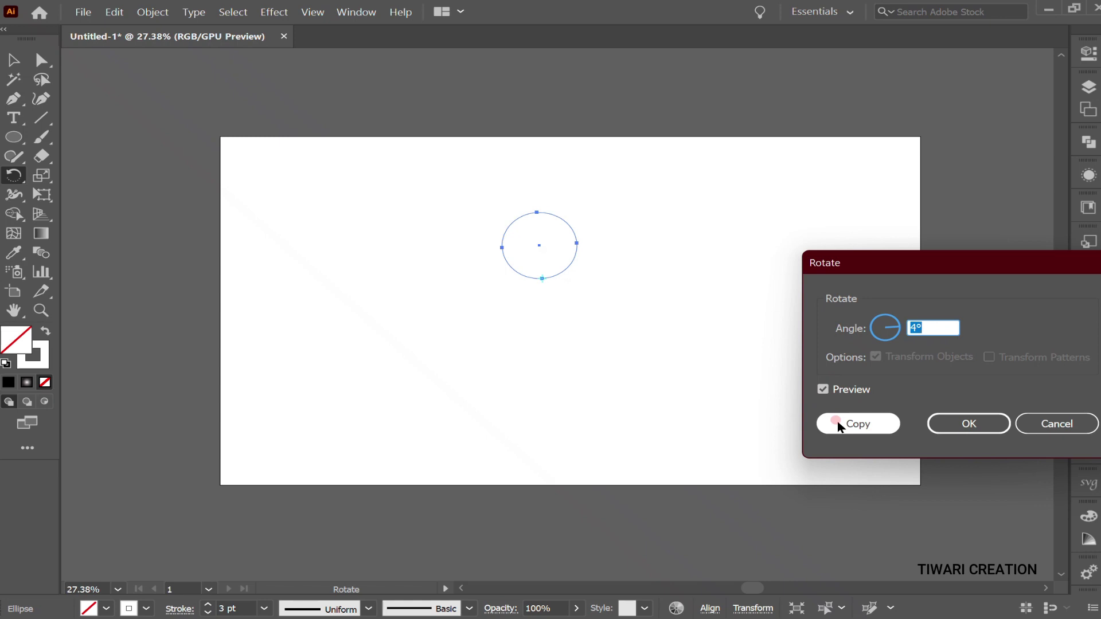
left_click(837, 425)
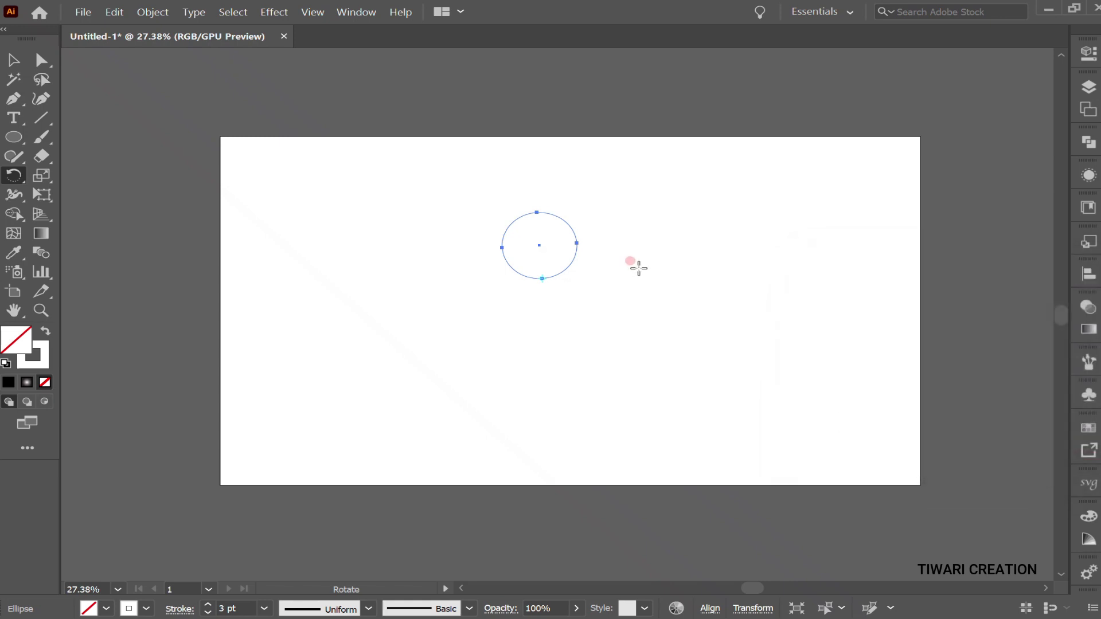
- Repeat the 4° rotated copy until a ring of circles forms, then deselect
key("ctrl")
key("ctrl+d")
key("ctrl+d")
key("ctrl+d")
key("ctrl+d")
key("ctrl+d")
key("ctrl+d")
key("ctrl+d")
key("ctrl+d")
key("ctrl+d")
key("ctrl+d")
key("ctrl+d")
key("ctrl+d")
key("ctrl+d")
key("ctrl+d")
key("ctrl+d")
key("ctrl+d")
key("ctrl+d")
key("ctrl+d")
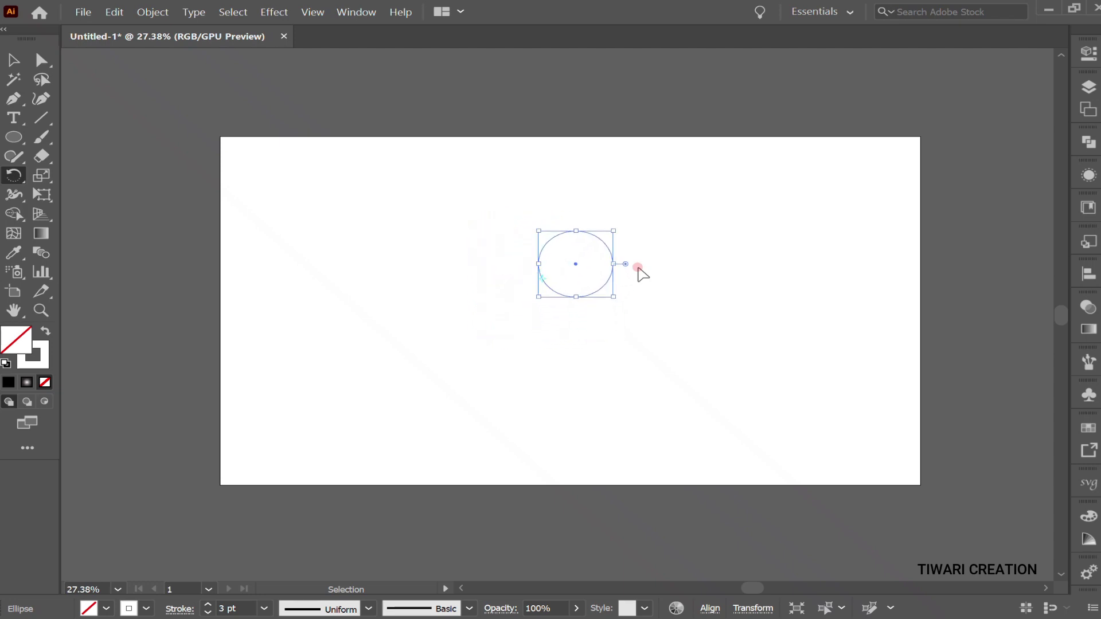
key("v")
left_click(578, 351)
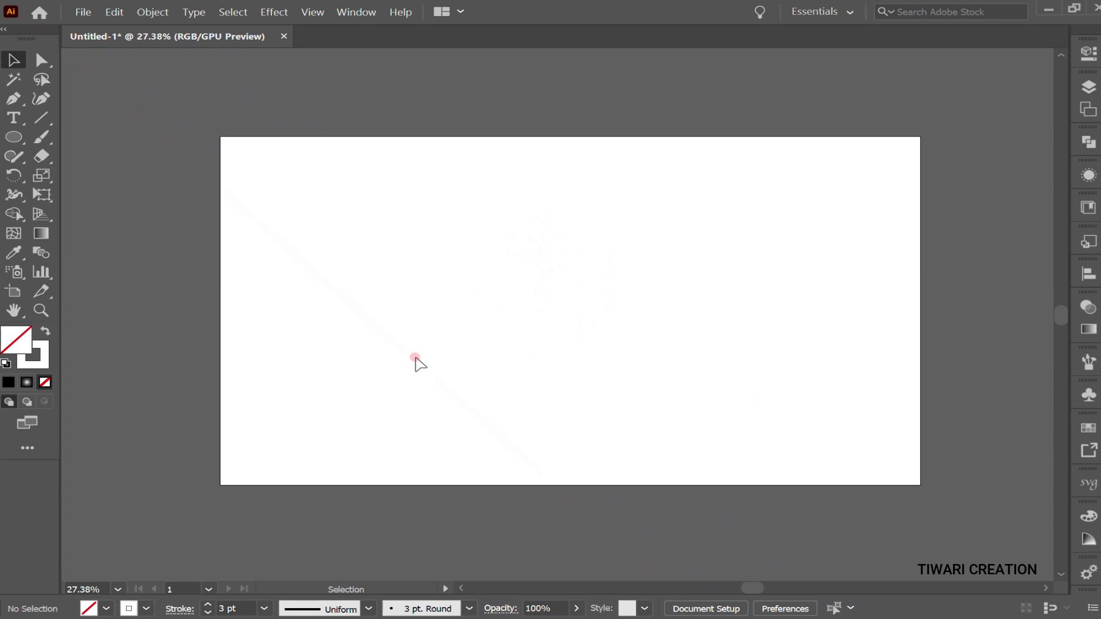
- Draw a rectangle covering the whole artboard with black fill and no stroke
key("m")
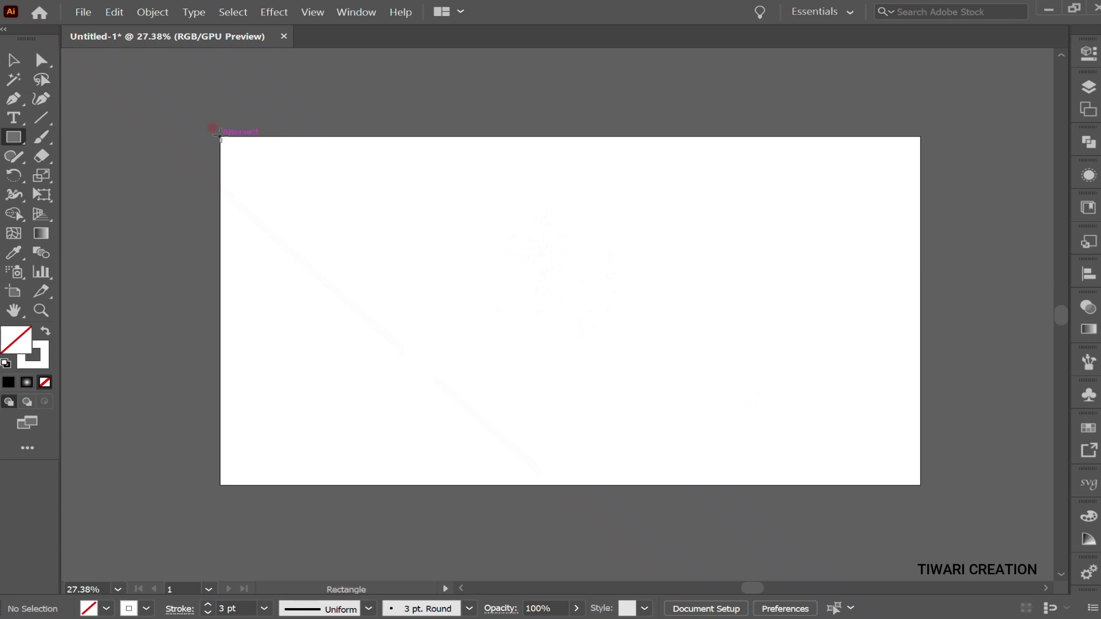
left_click_drag(220, 138, 920, 485)
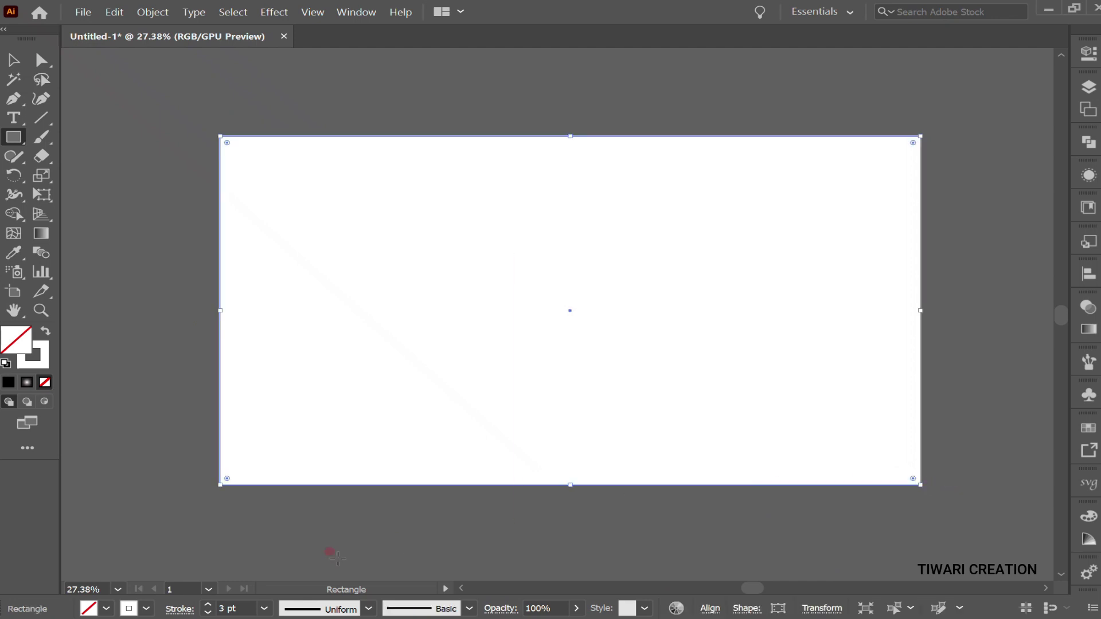
left_click(107, 610)
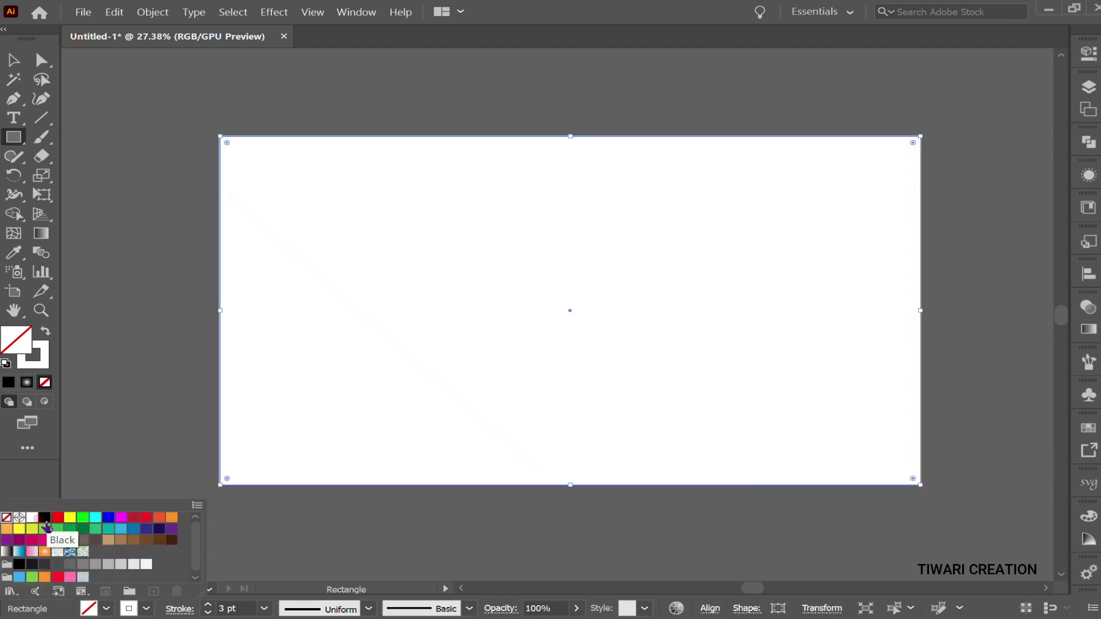
left_click(45, 520)
left_click(144, 372)
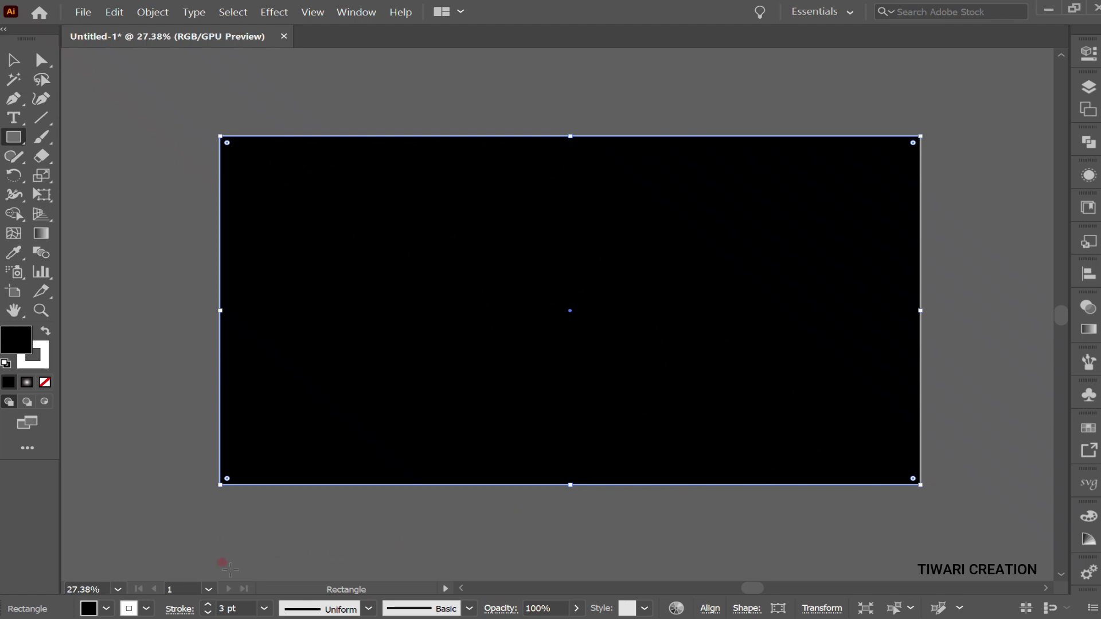
left_click(207, 613)
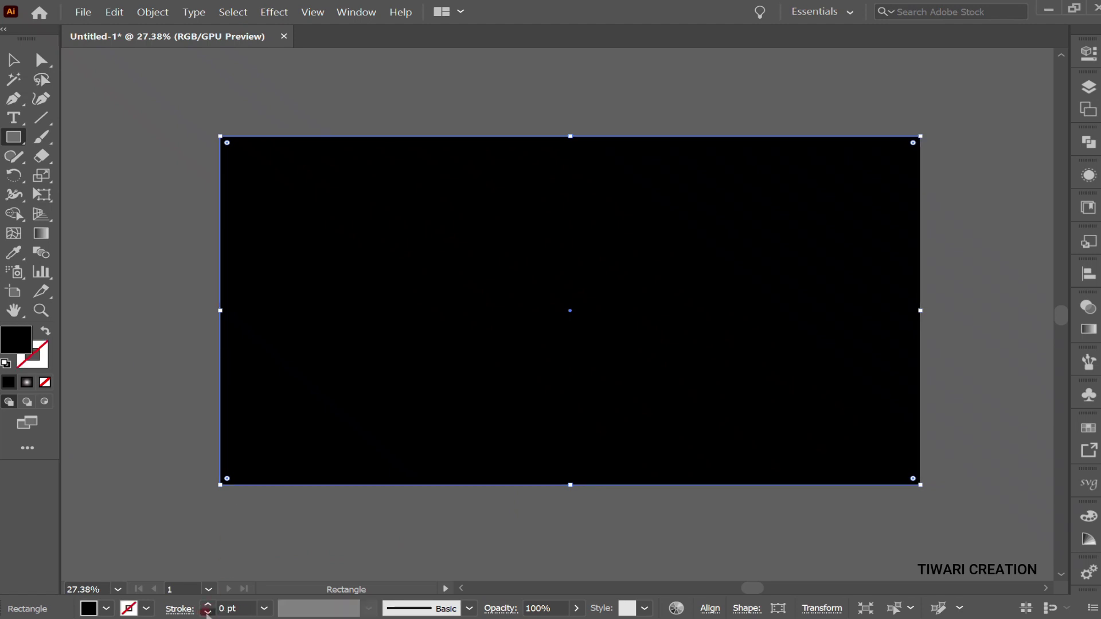
left_click(160, 446)
left_click(575, 342)
- Send the black rectangle to the back, then select the whole ring pattern
key("v")
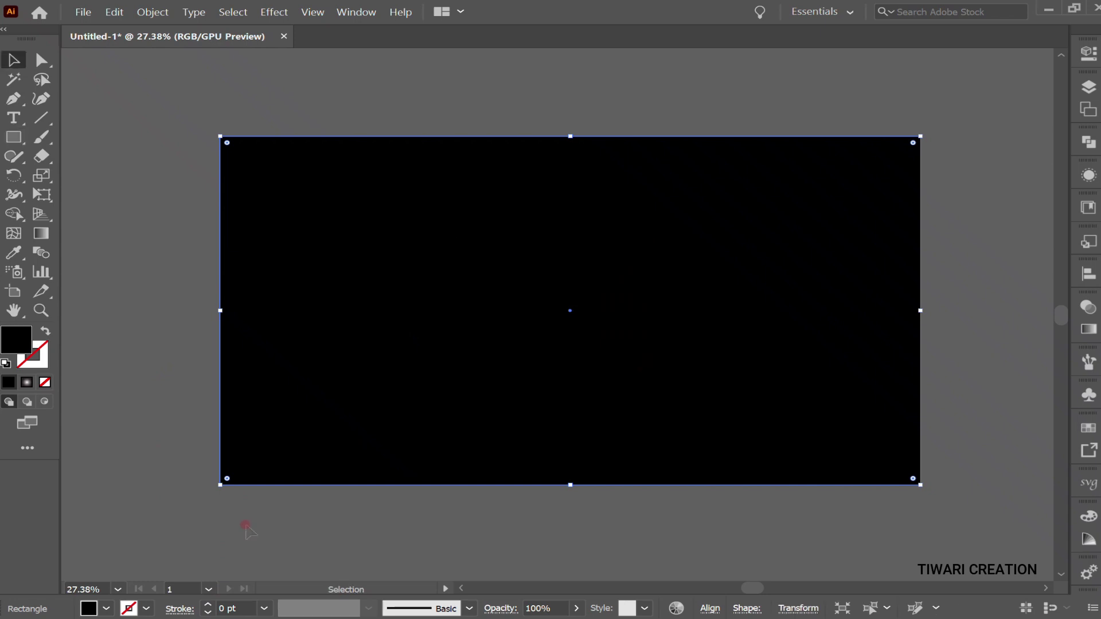
right_click(370, 513)
mouse_move(459, 432)
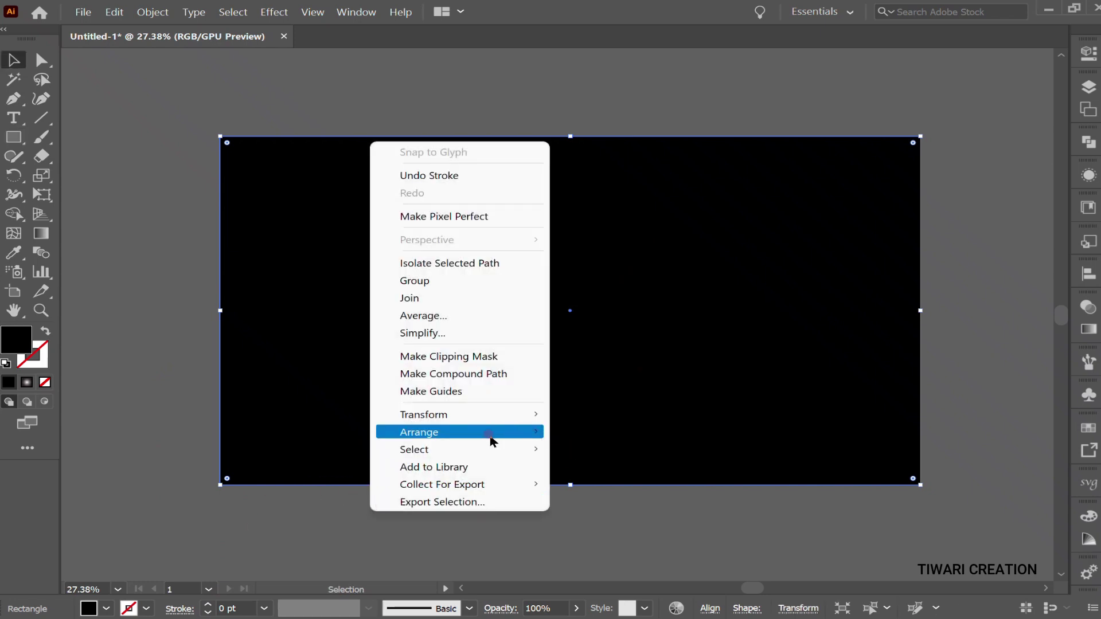
left_click(640, 487)
left_click(453, 522)
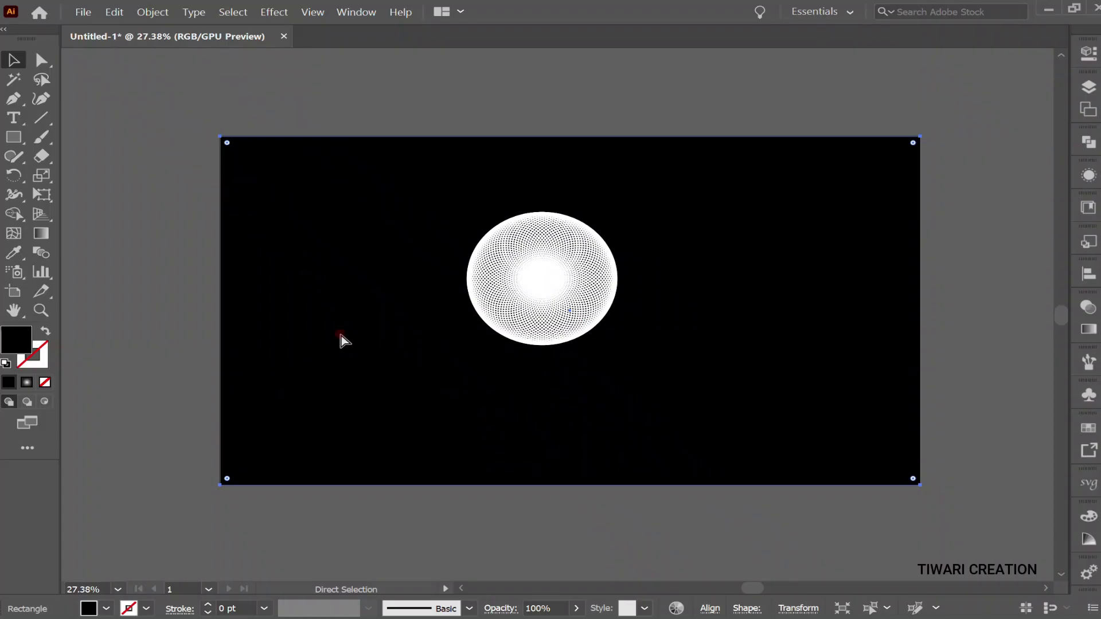
left_click(342, 340)
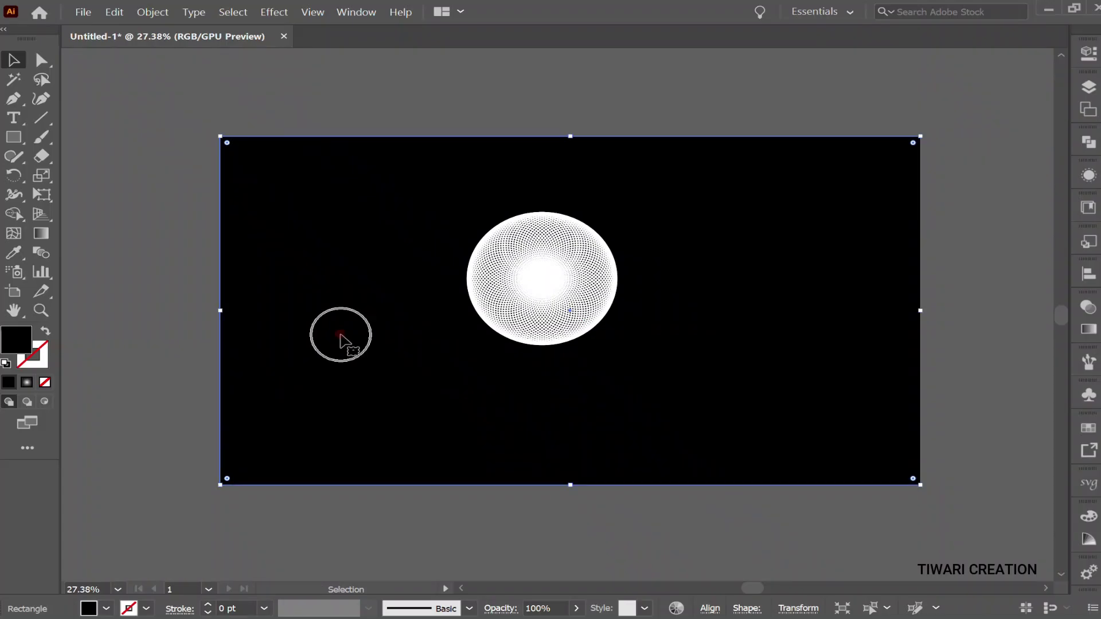
left_click_drag(403, 201, 767, 459)
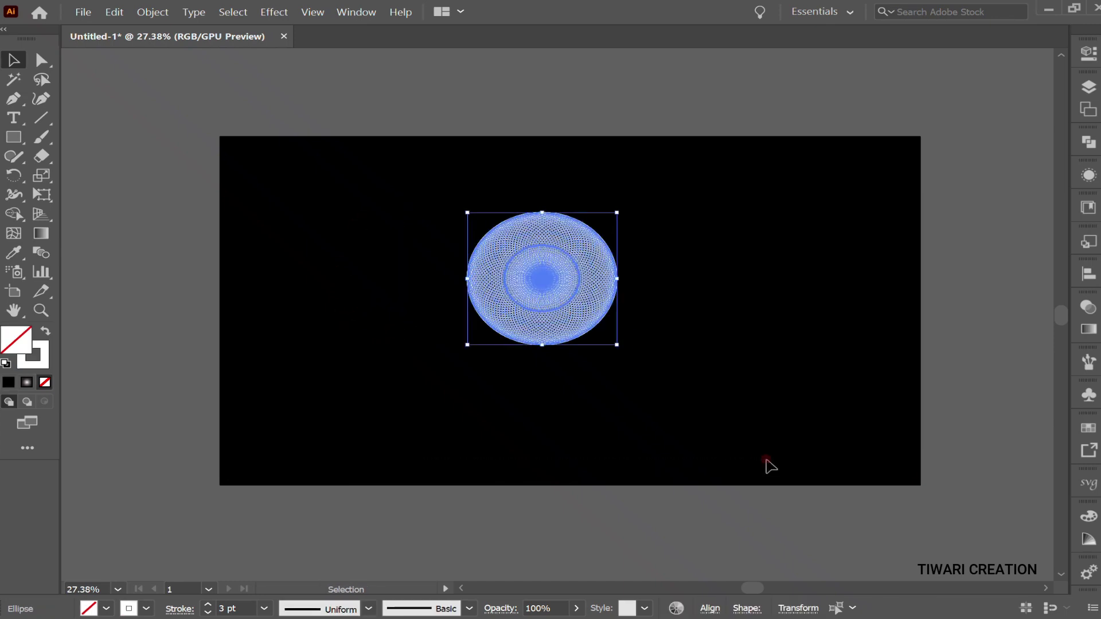
- Centre the ellipse group horizontally and vertically on the artboard
key("v")
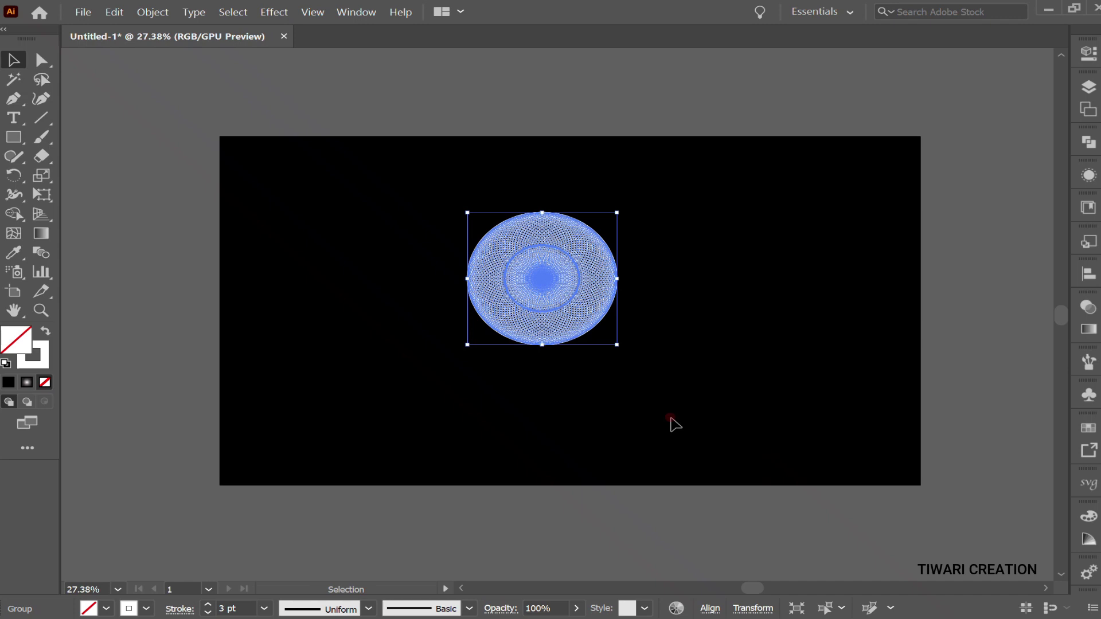
left_click(547, 386)
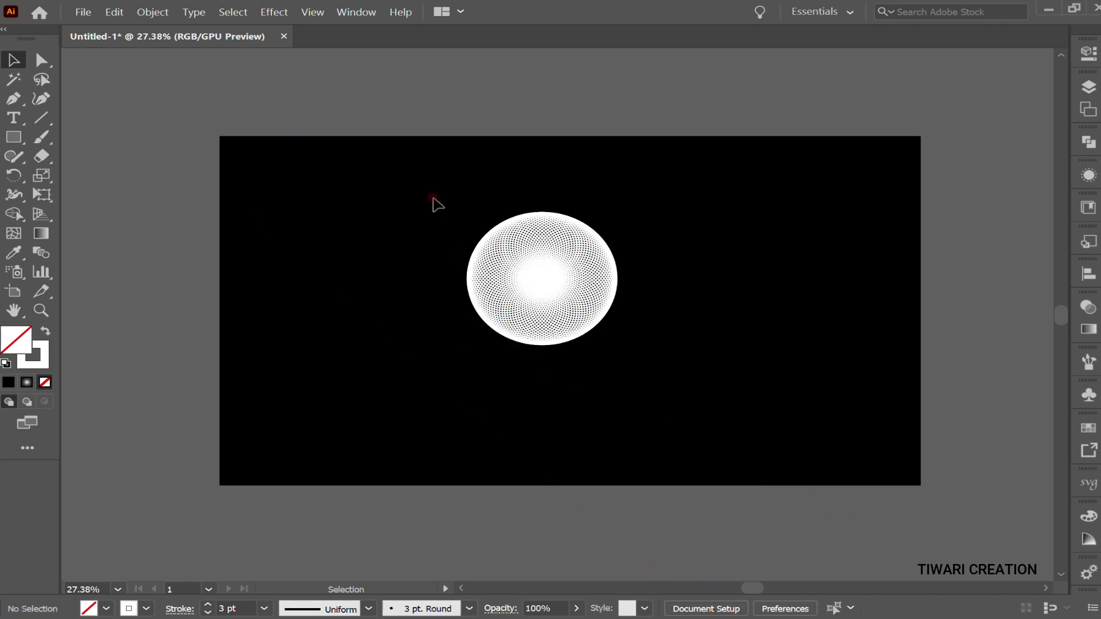
left_click_drag(430, 192, 717, 431)
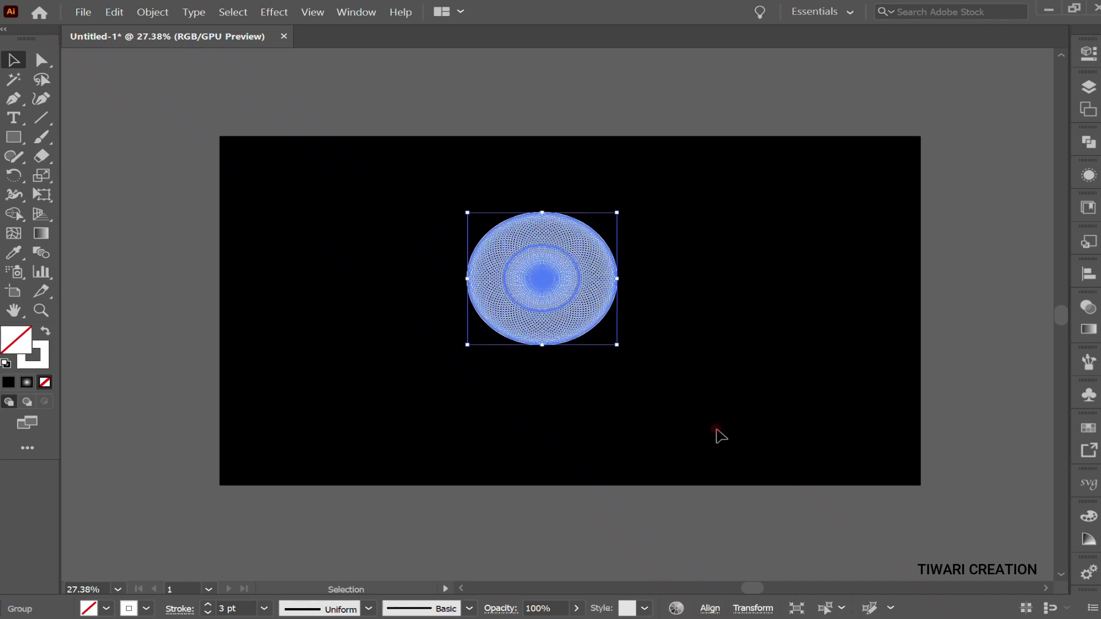
left_click(710, 610)
left_click(560, 493)
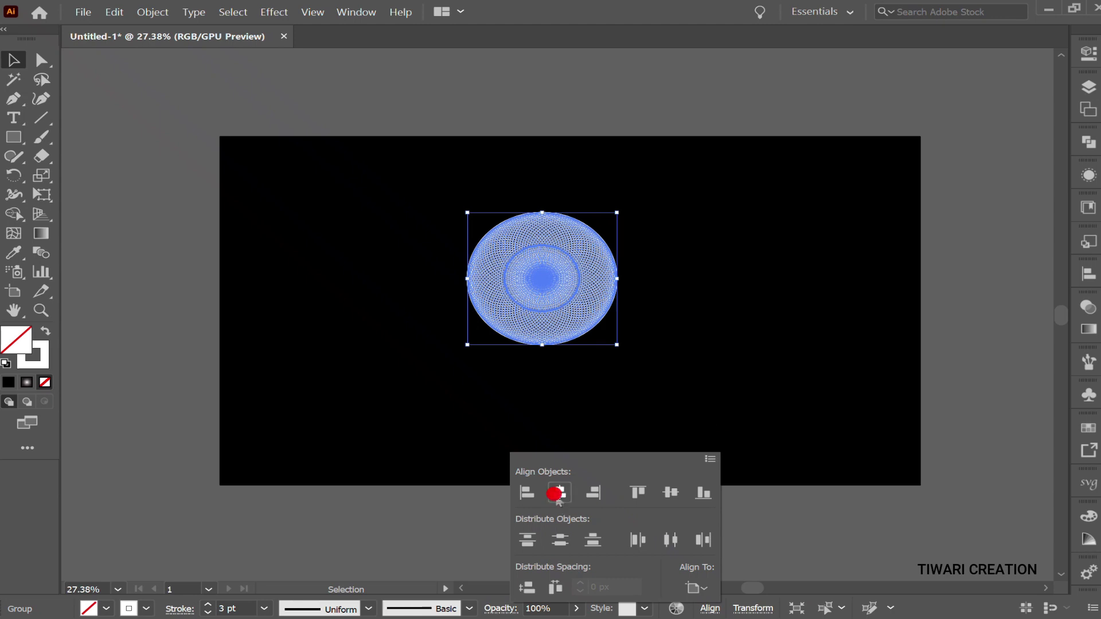
left_click(664, 493)
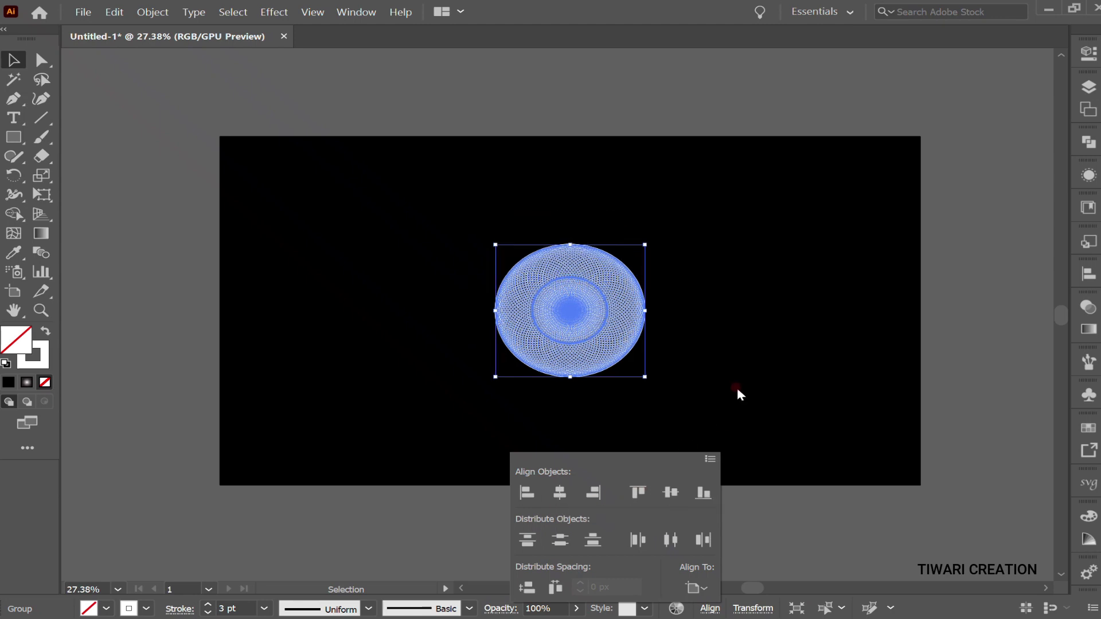
- Zoom out and scale the ellipse group up around its centre
scroll(677, 384, "down", 4)
scroll(625, 384, "left", 1)
left_click_drag(556, 386, 761, 520)
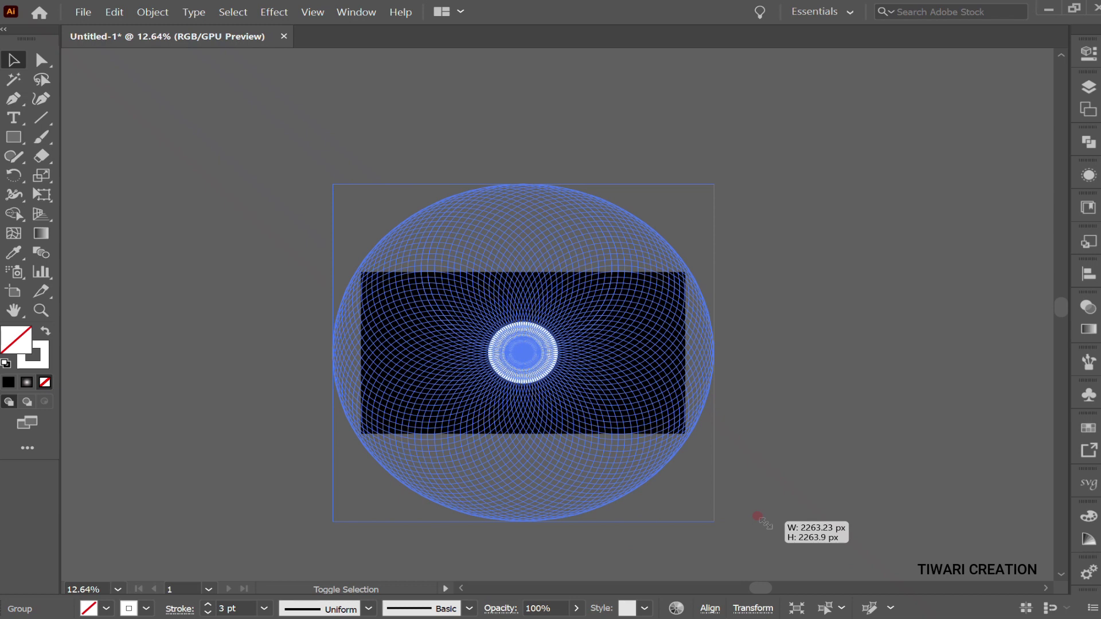
- Commit the ellipse group at about 2263 px and select the black rectangle underneath
left_click_drag(759, 518, 763, 522)
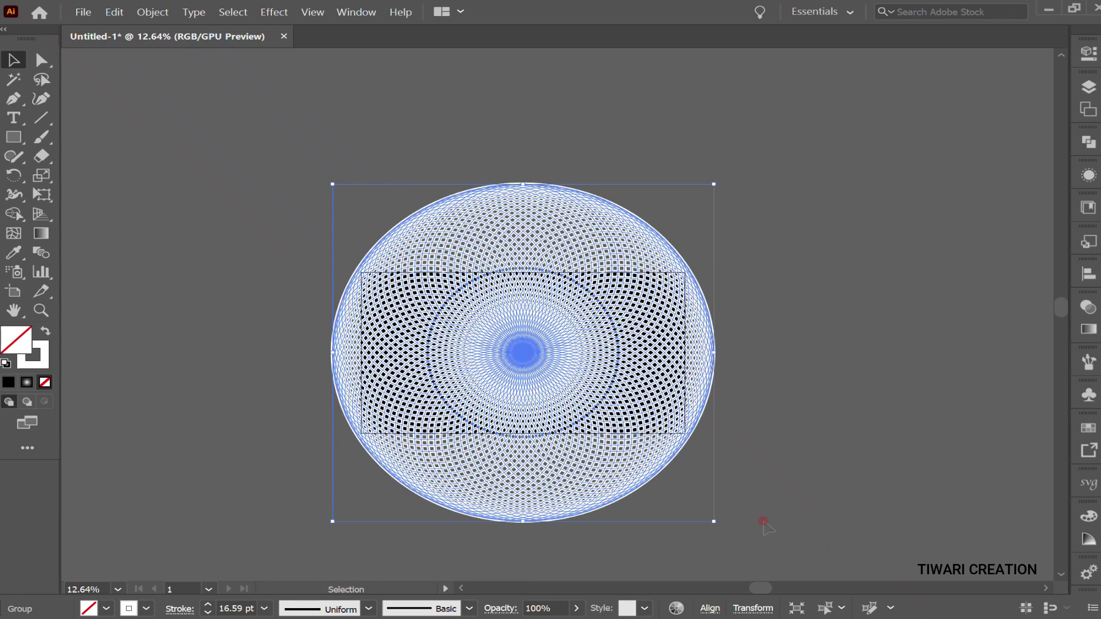
left_click(826, 392)
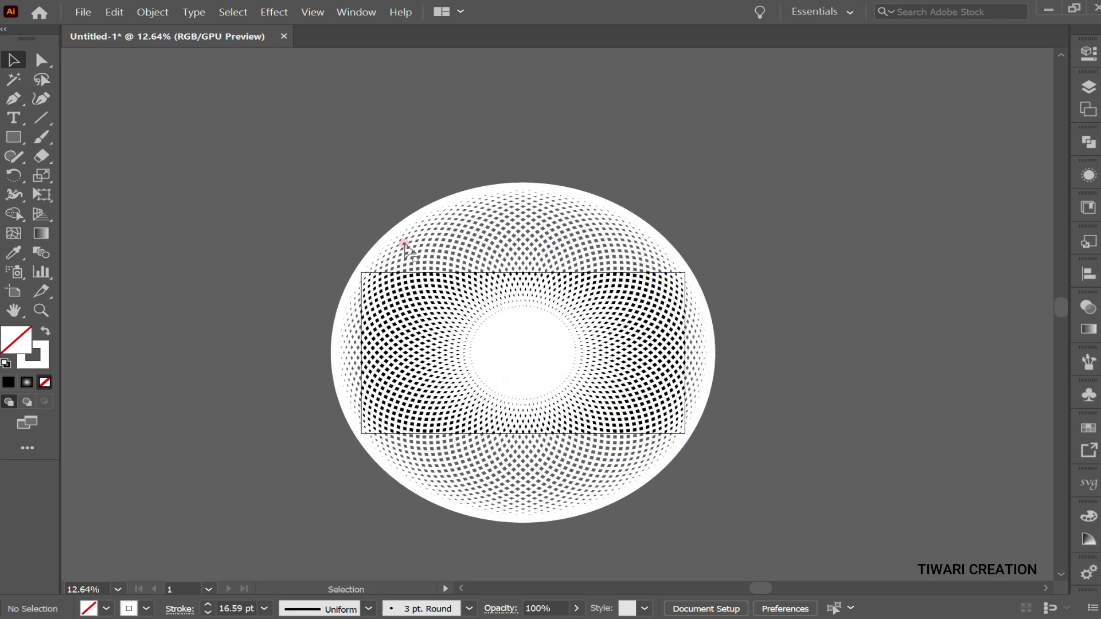
key("ctrl")
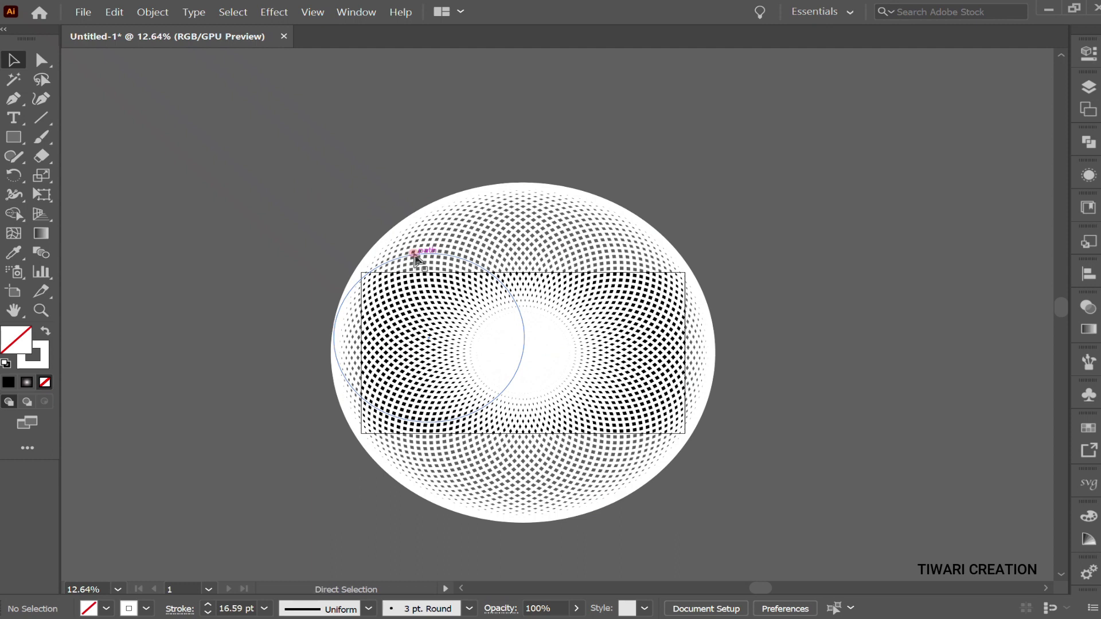
left_click(418, 254)
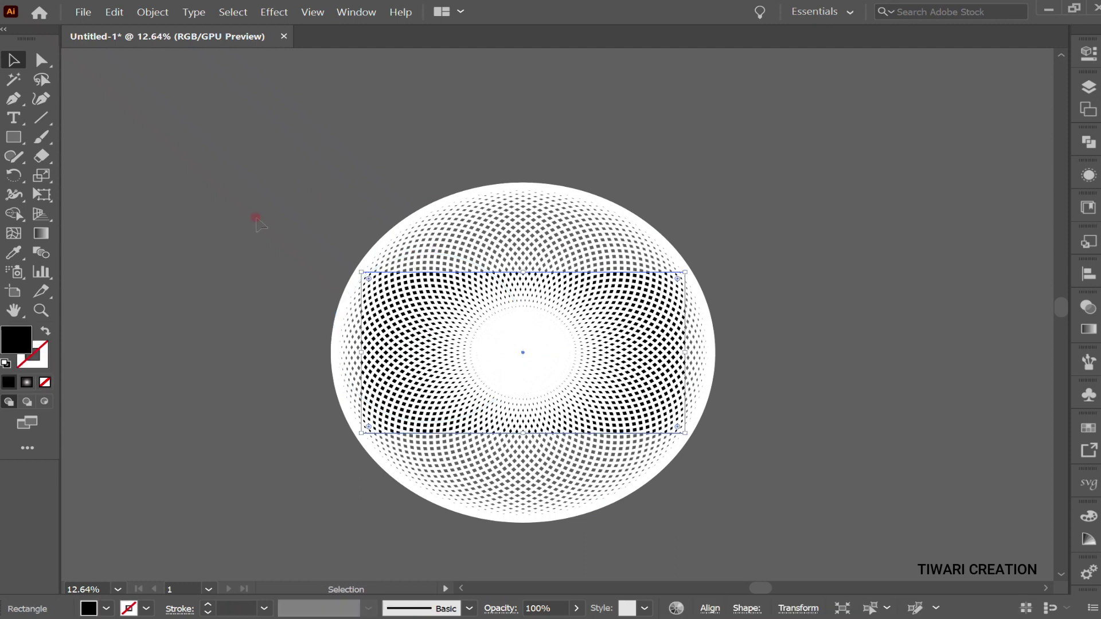
- Bring the rectangle to the front and clip the ring pattern inside it
right_click(504, 420)
mouse_move(555, 346)
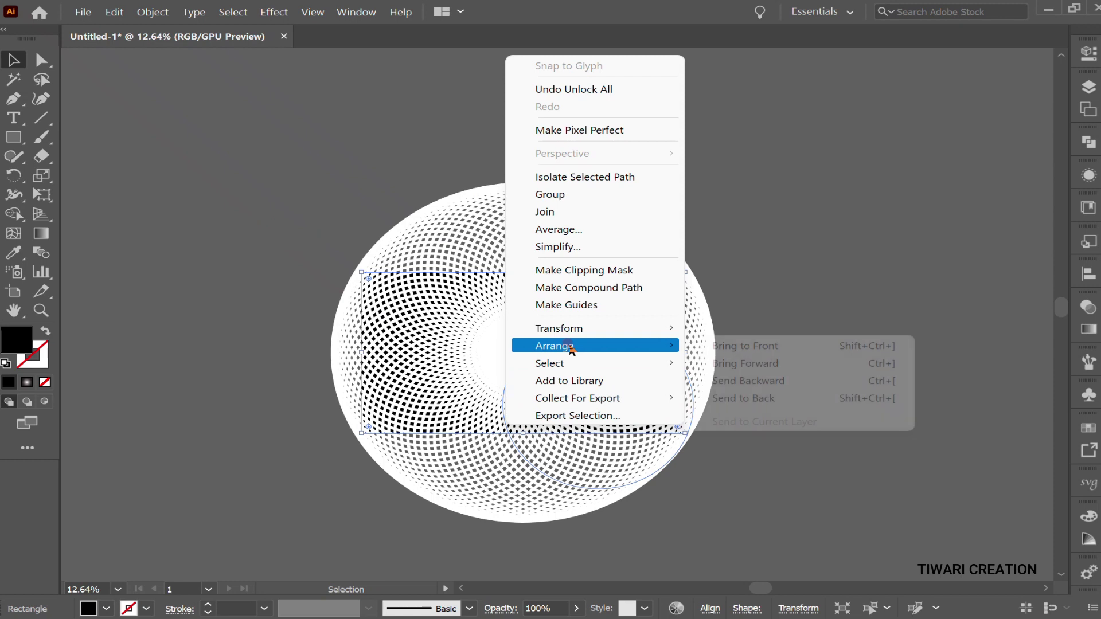
left_click(739, 349)
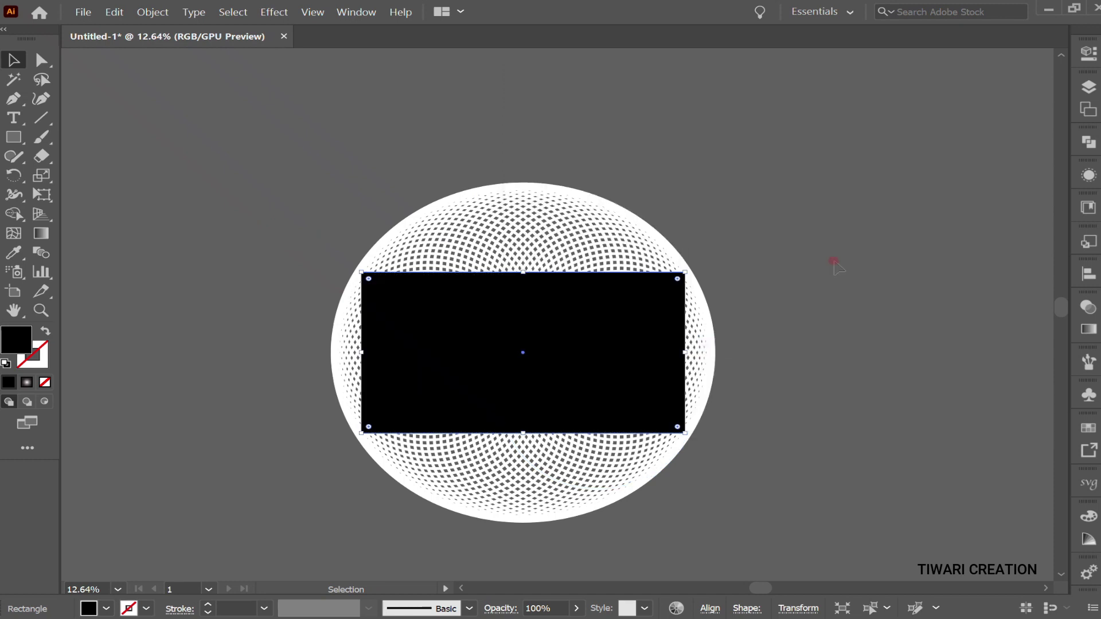
key("ctrl+a")
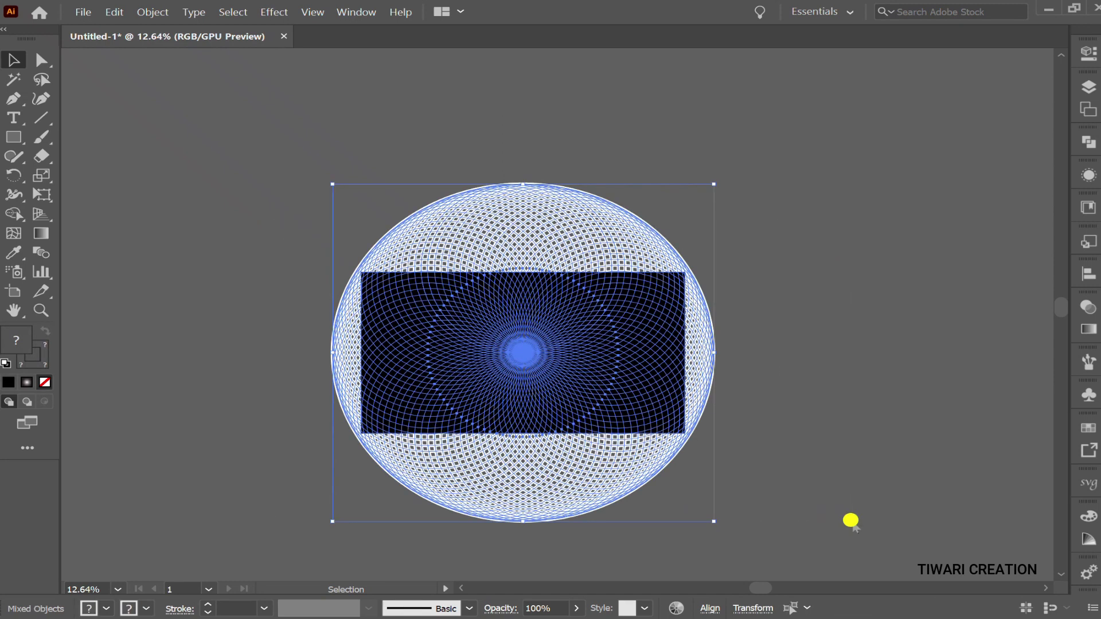
right_click(851, 522)
left_click(941, 400)
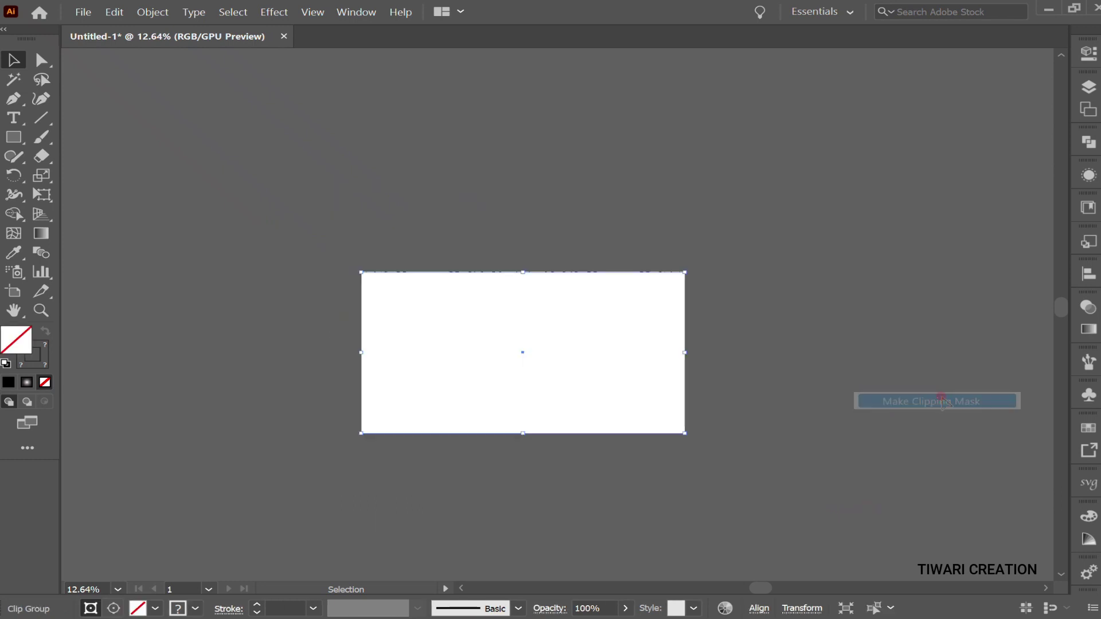
left_click(841, 291)
left_click(13, 138)
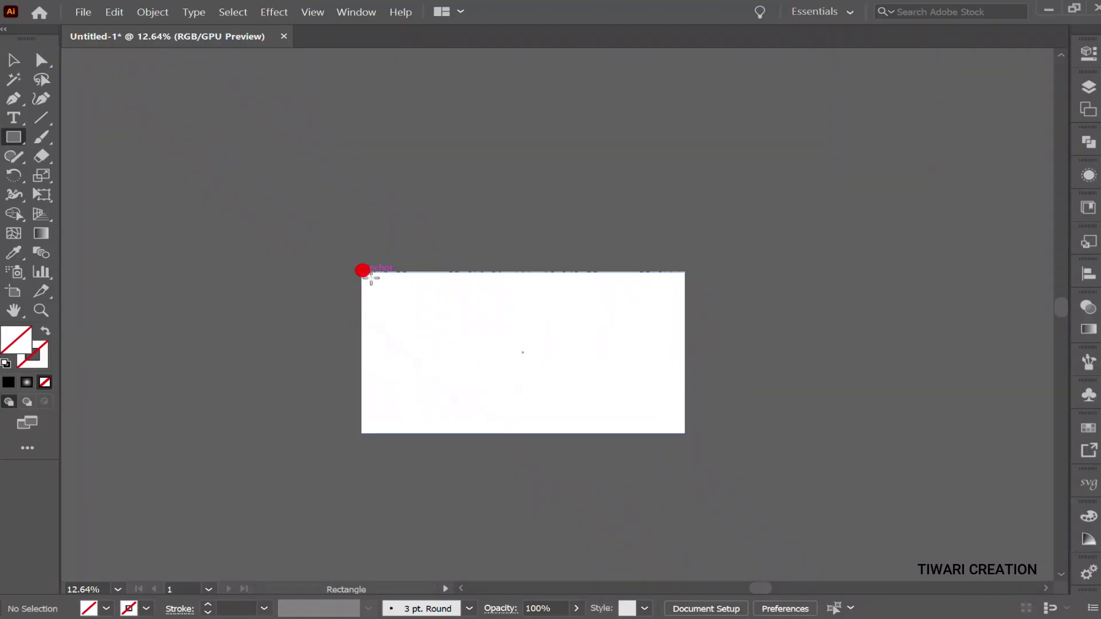
- Draw a 1920×1080 black rectangle and send it behind the clipped pattern
left_click_drag(363, 272, 684, 433)
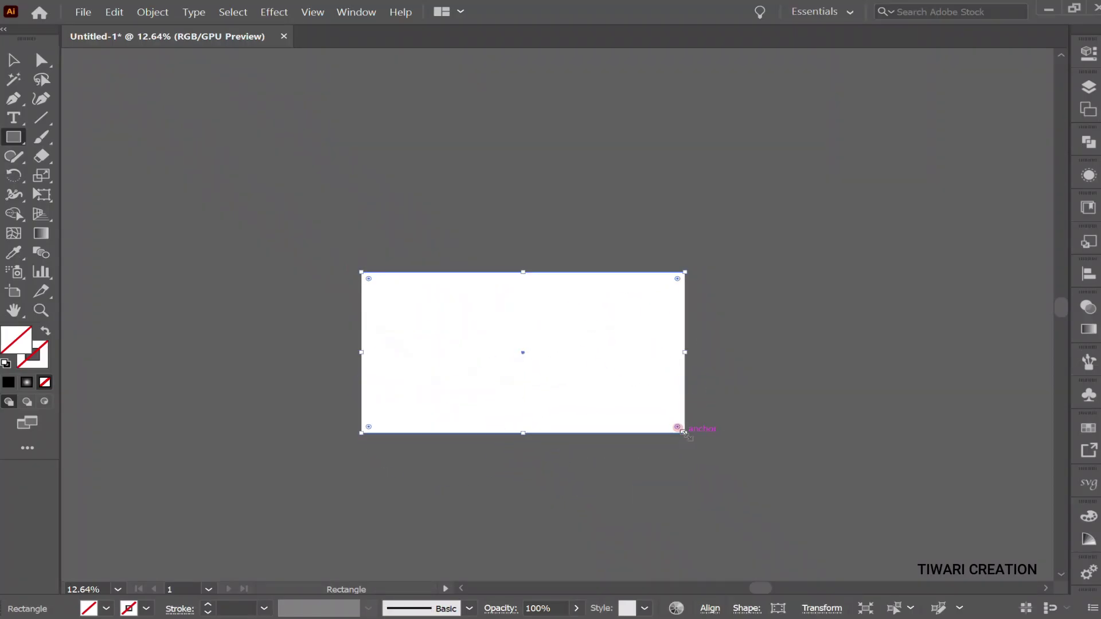
left_click(106, 609)
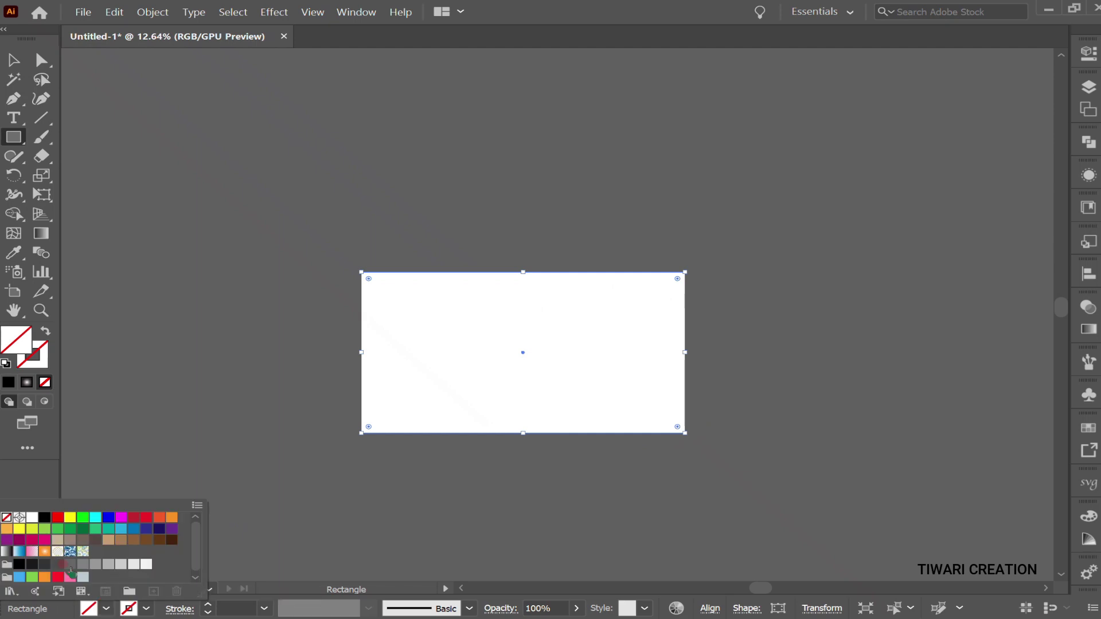
left_click(44, 517)
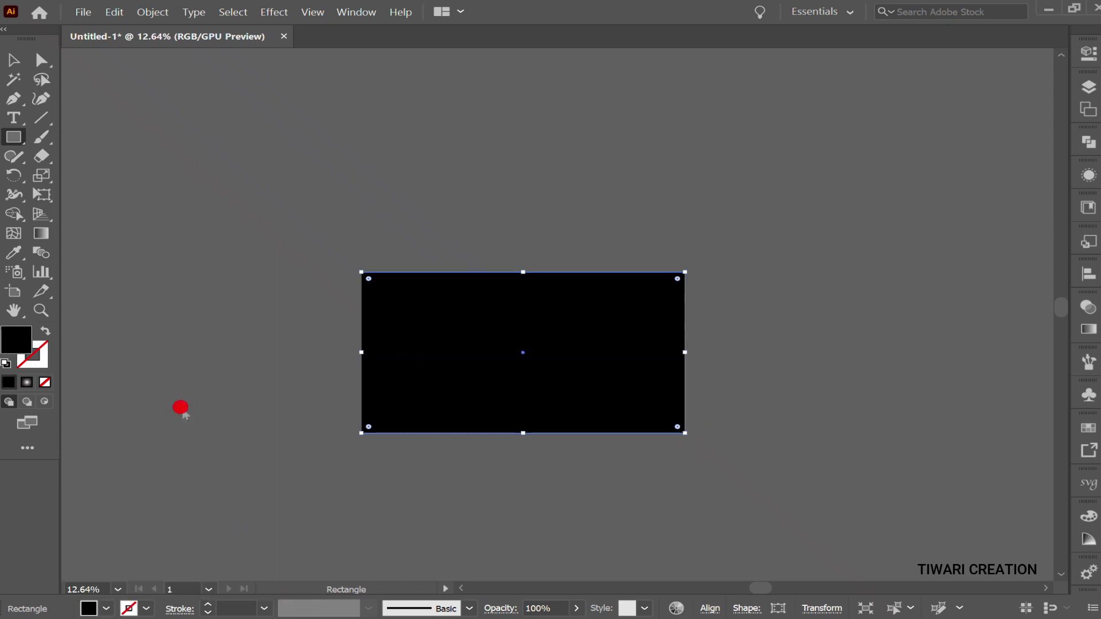
right_click(181, 410)
mouse_move(272, 329)
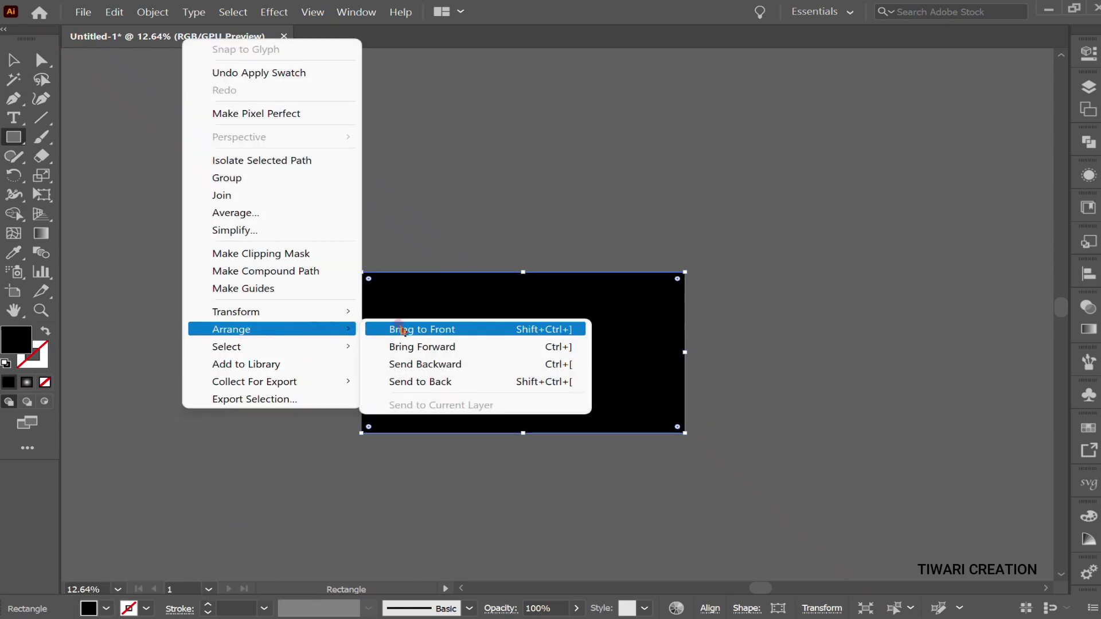
left_click(457, 381)
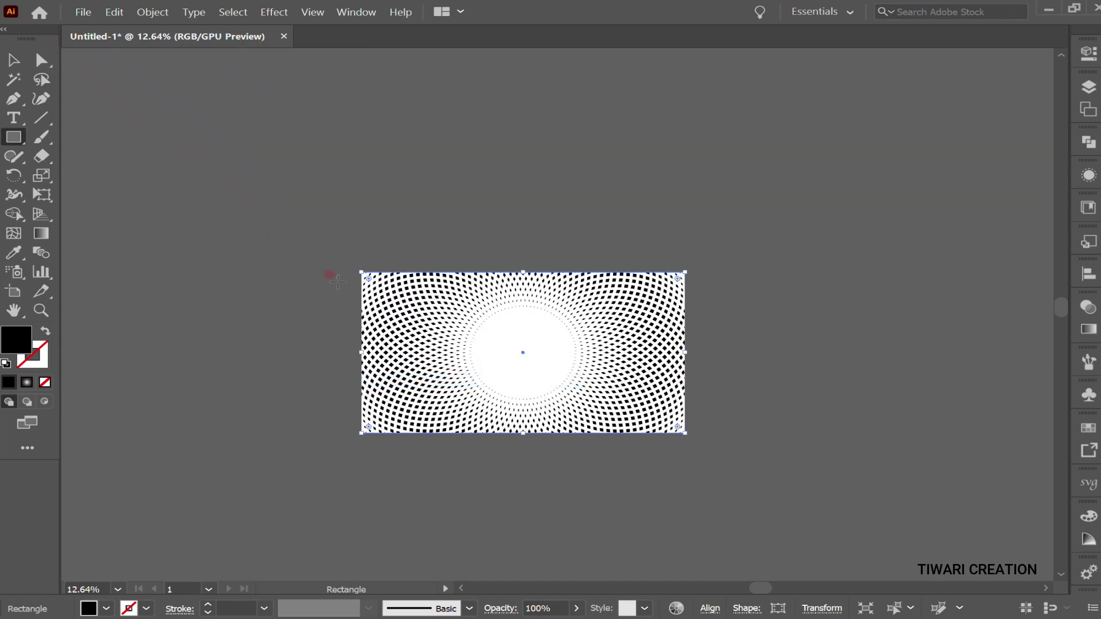
- Deselect everything and zoom in on the centre of the moiré pattern
key("v")
left_click(272, 265)
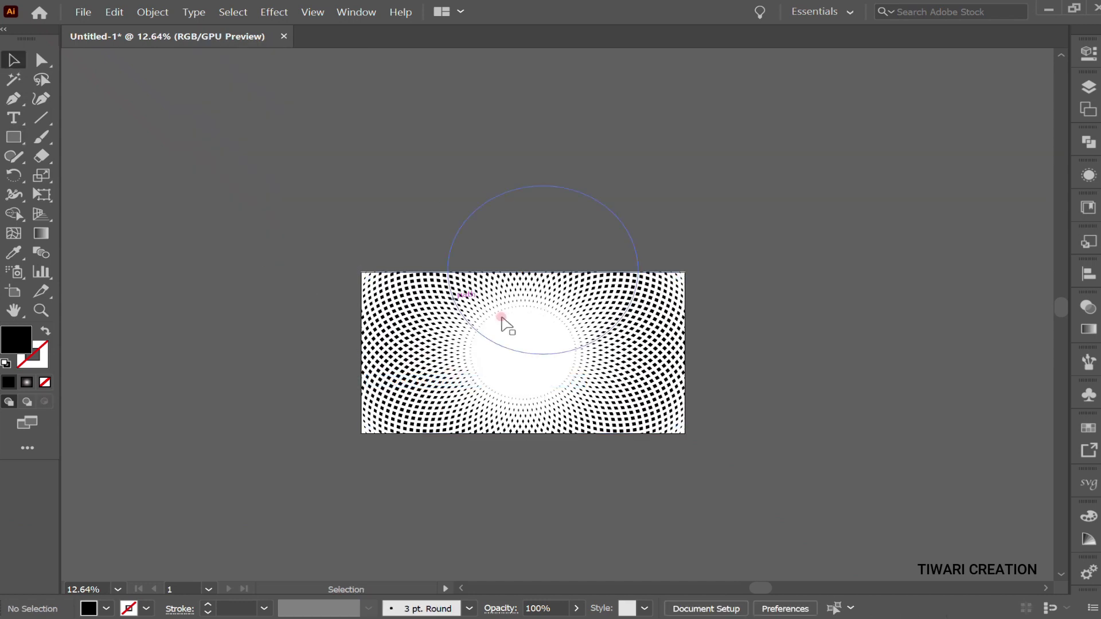
left_click_drag(472, 337, 626, 393)
scroll(631, 404, "down", 2)
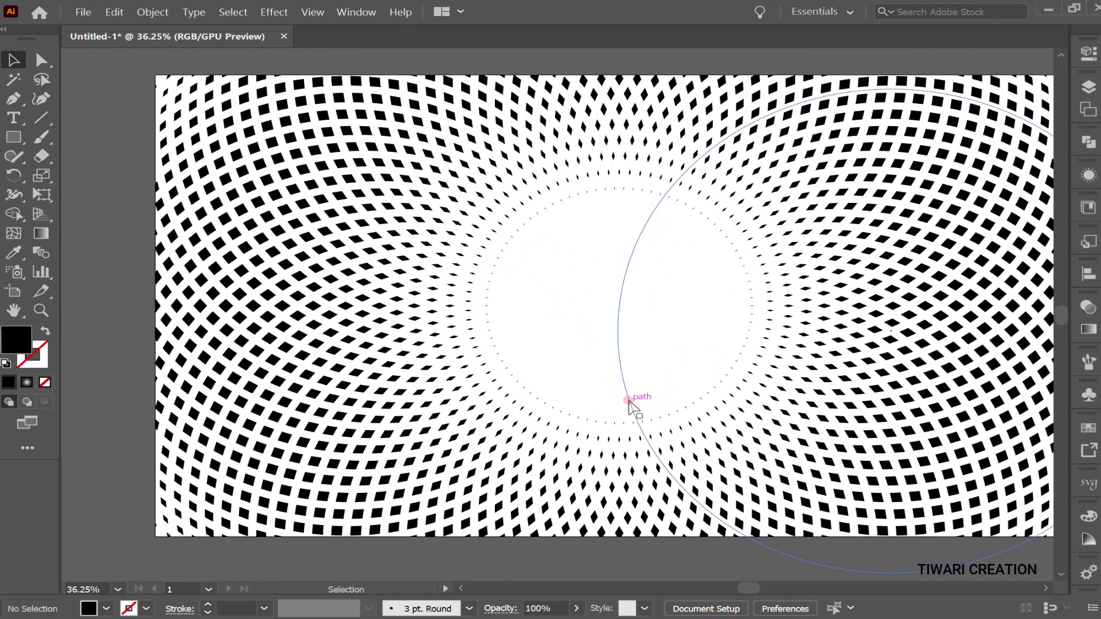
scroll(629, 402, "up", 1)
scroll(629, 402, "right", 3)
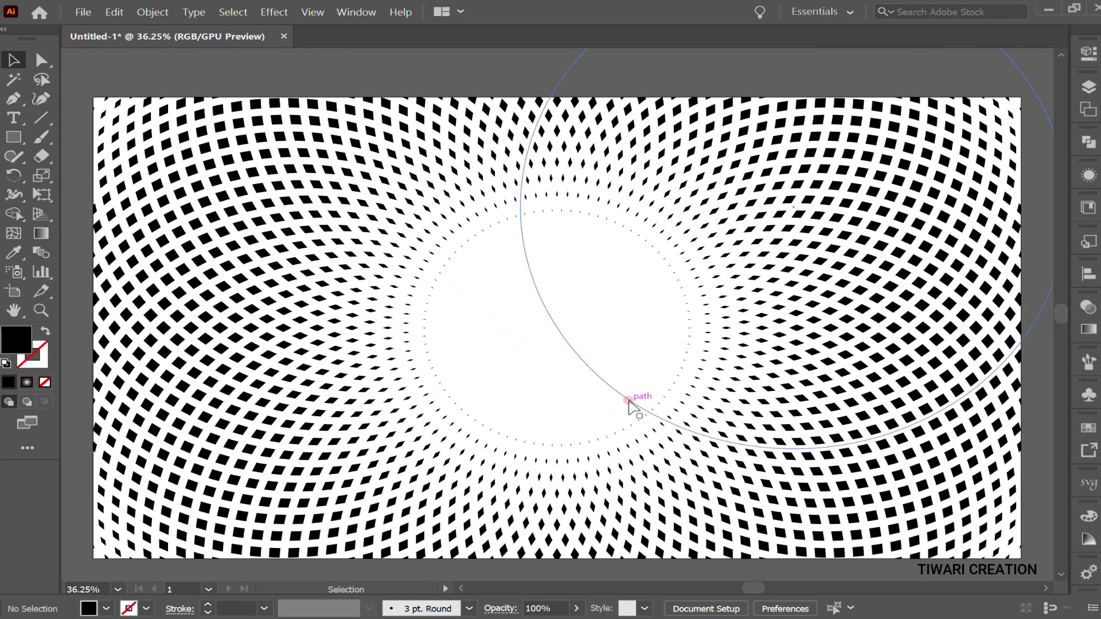